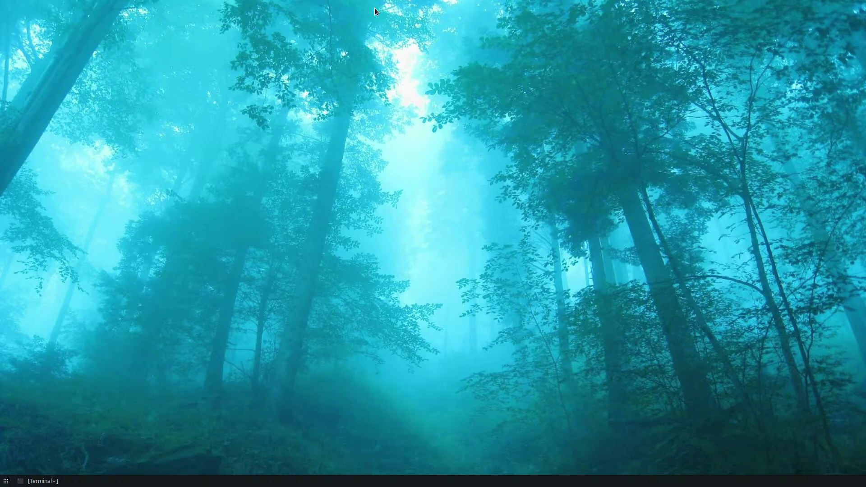
Open a Terminal window from the taskbar, centre it and maximize it.
{"action": "left_click", "coordinate": [69, 481]}
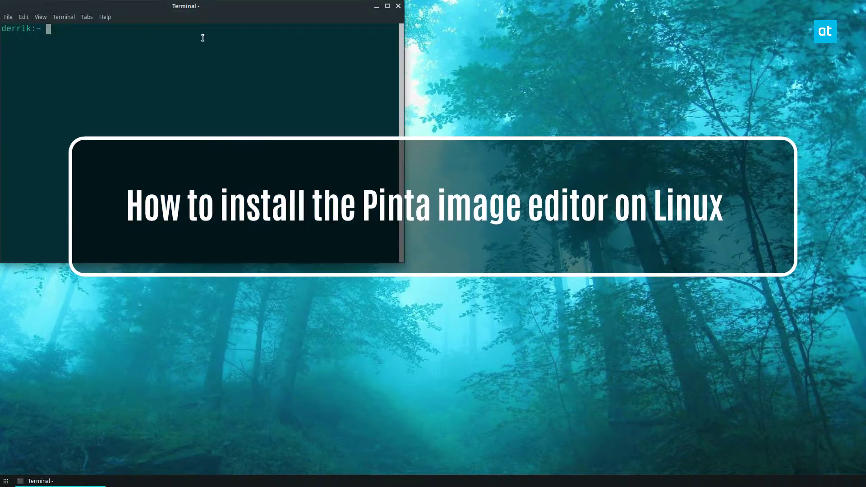
{"action": "left_click_drag", "start_coordinate": [209, 13], "coordinate": [418, 141]}
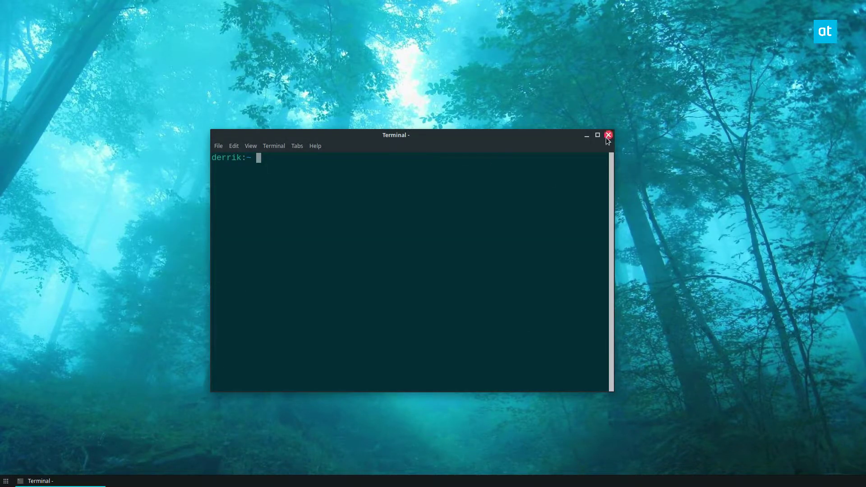
{"action": "left_click", "coordinate": [597, 136]}
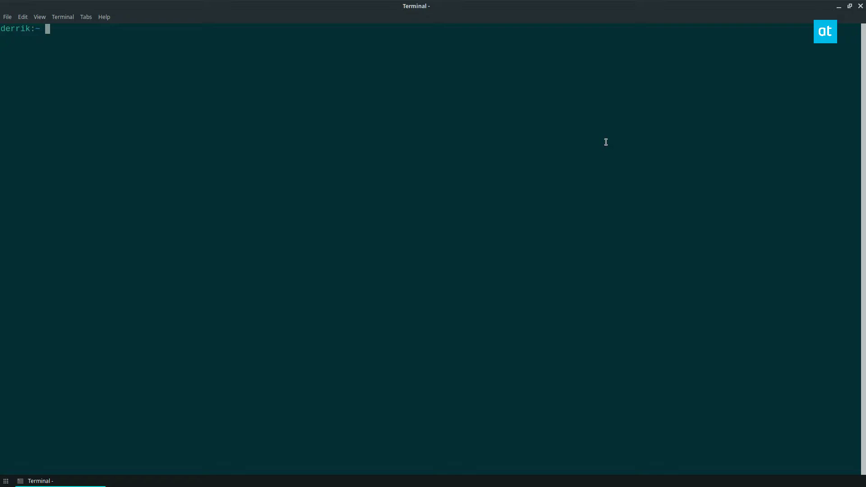
{"action": "type", "text": "fl"}
{"action": "type", "text": "apak search"}
{"action": "type", "text": " pinta"}
Run flatpak search pinta, retrying after the misspelled flapak attempt.
{"action": "key", "text": "Return"}
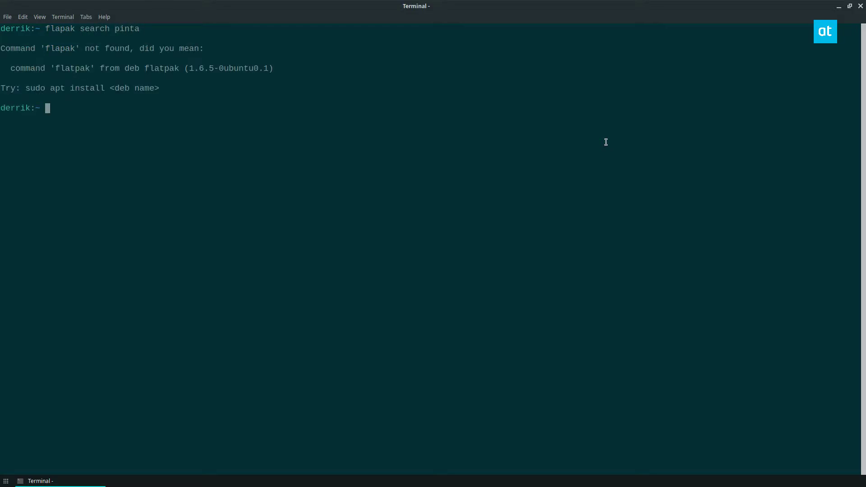
{"action": "type", "text": "flatpa"}
{"action": "type", "text": "k search pinta"}
{"action": "key", "text": "Return"}
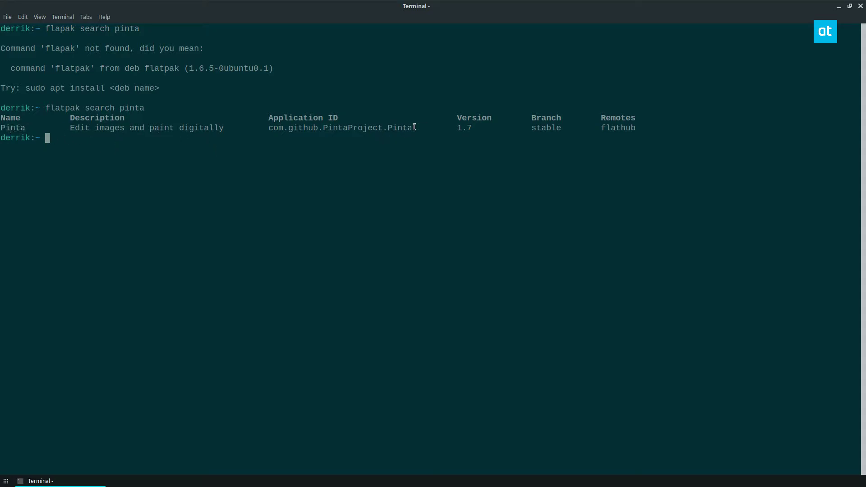
Copy the application ID com.github.PintaProject.Pinta from the search results.
{"action": "left_click_drag", "start_coordinate": [413, 127], "coordinate": [268, 129]}
{"action": "right_click", "coordinate": [268, 131]}
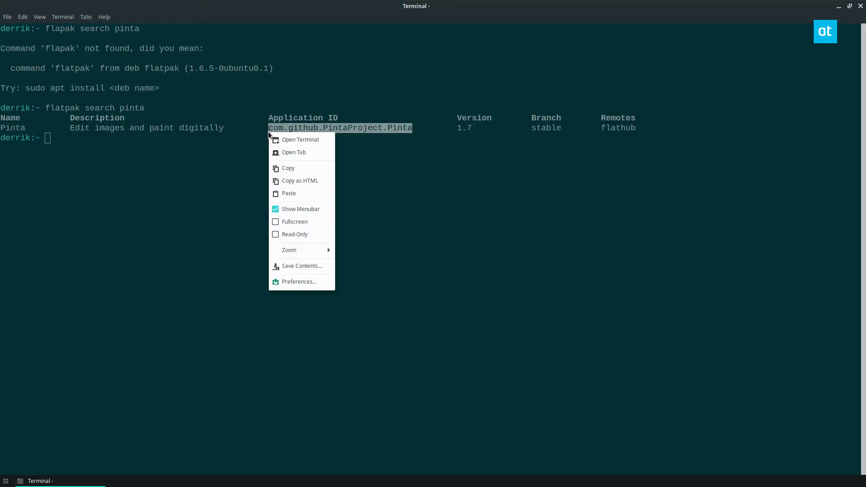
{"action": "left_click", "coordinate": [290, 169]}
{"action": "type", "text": "sudo flatpak"}
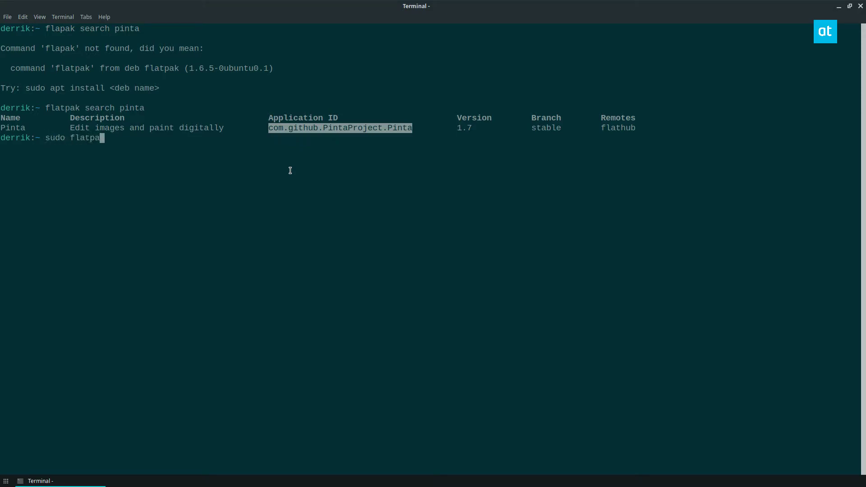
{"action": "type", "text": " install"}
Run sudo flatpak install -y with the pasted Pinta ID and enter the sudo password.
{"action": "key", "text": "ctrl+shift+v"}
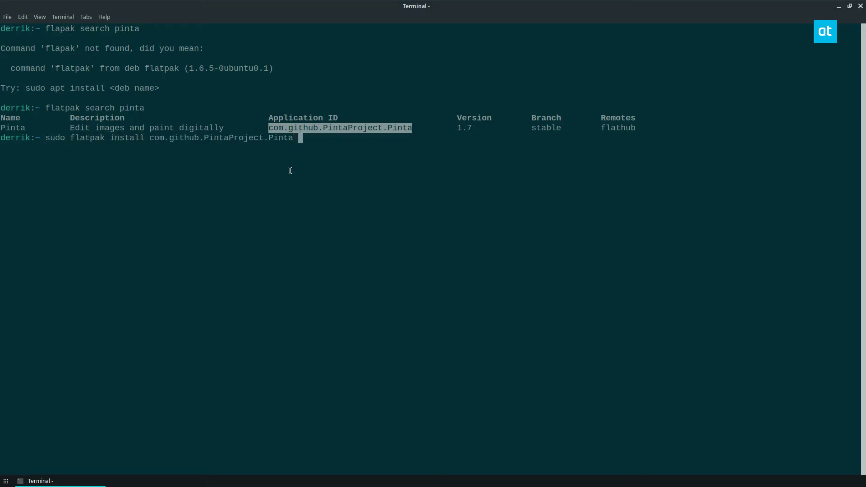
{"action": "type", "text": "-y"}
{"action": "key", "text": "Return"}
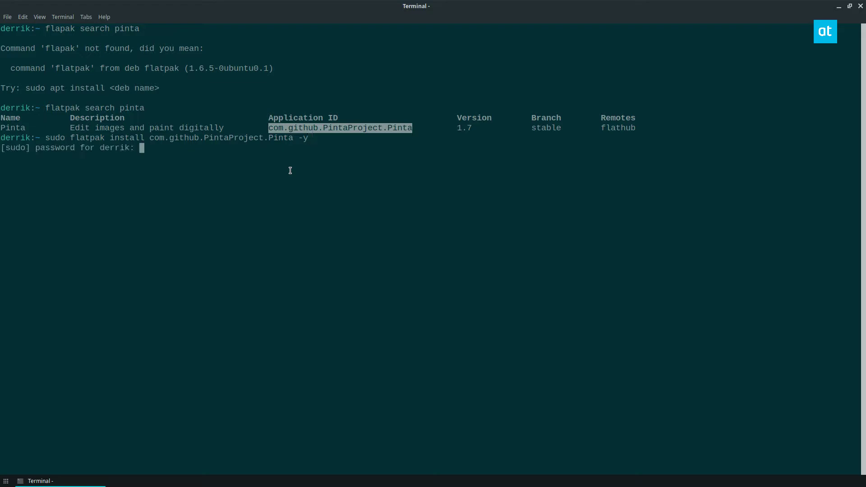
{"action": "type", "text": "********"}
{"action": "key", "text": "Return"}
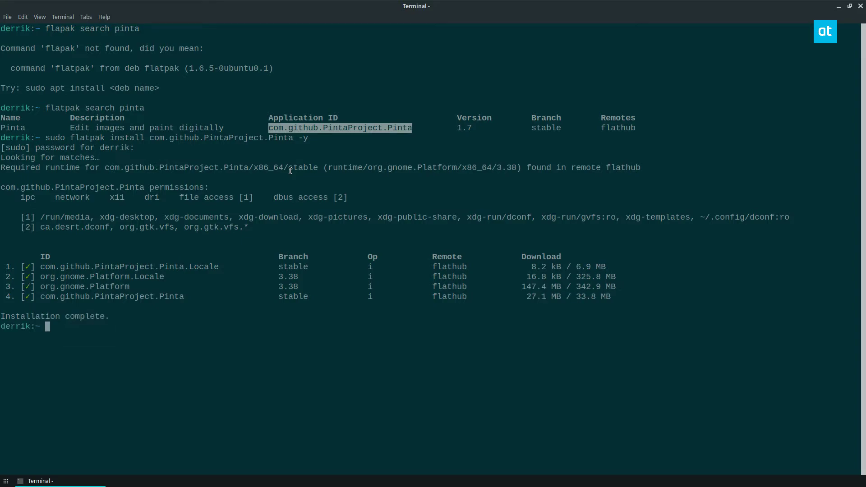
Launch Pinta from the Whisker menu's Graphics category.
{"action": "key", "text": "super"}
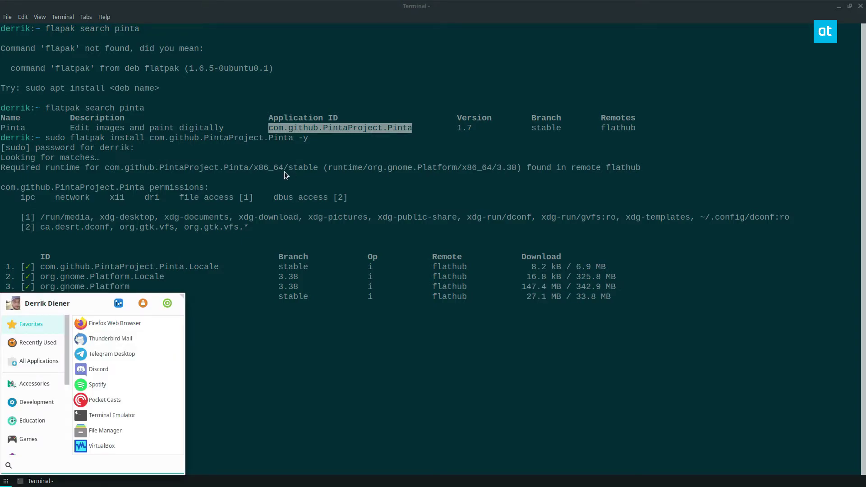
{"action": "scroll", "coordinate": [34, 406], "scroll_direction": "down", "scroll_amount": 2}
{"action": "left_click", "coordinate": [34, 417]}
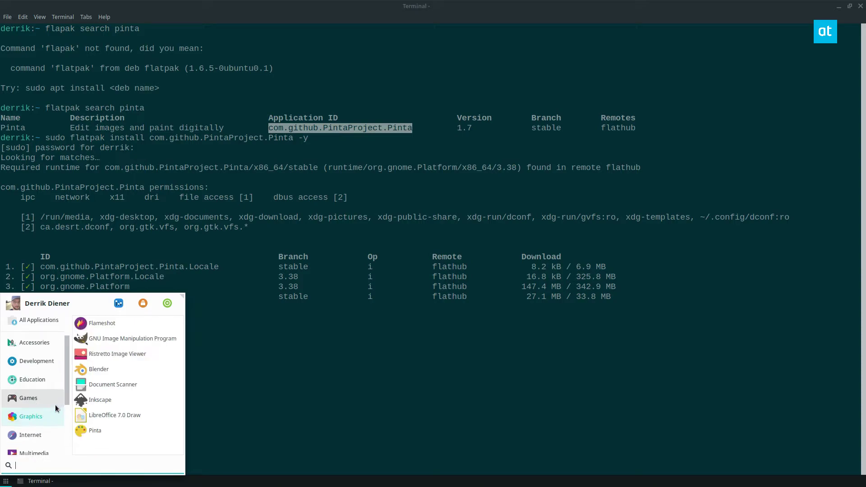
{"action": "left_click", "coordinate": [113, 430]}
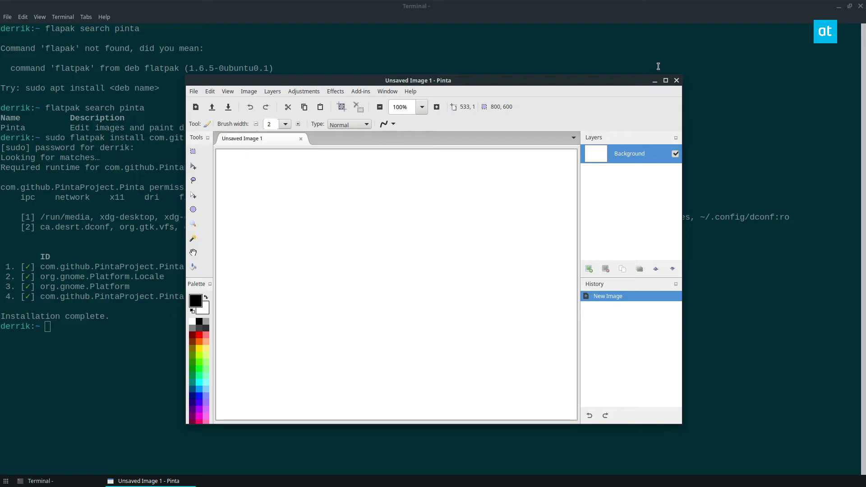
Maximize Pinta and paint an oval head, two eyes, a smile, a body line and arms.
{"action": "left_click", "coordinate": [666, 81]}
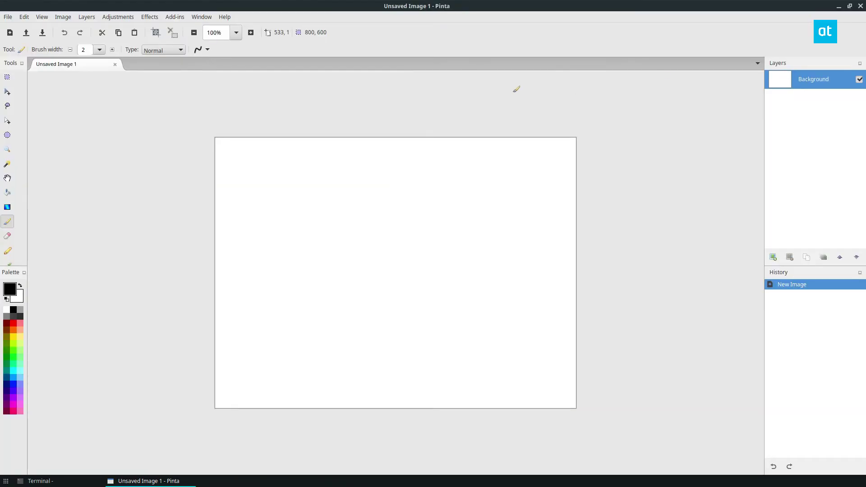
{"action": "mouse_move", "coordinate": [343, 196]}
{"action": "left_mouse_down"}
{"action": "mouse_move", "coordinate": [354, 185]}
{"action": "mouse_move", "coordinate": [346, 195]}
{"action": "left_mouse_up"}
{"action": "left_click", "coordinate": [304, 227]}
{"action": "left_click", "coordinate": [331, 230]}
{"action": "left_click_drag", "start_coordinate": [301, 252], "coordinate": [341, 262]}
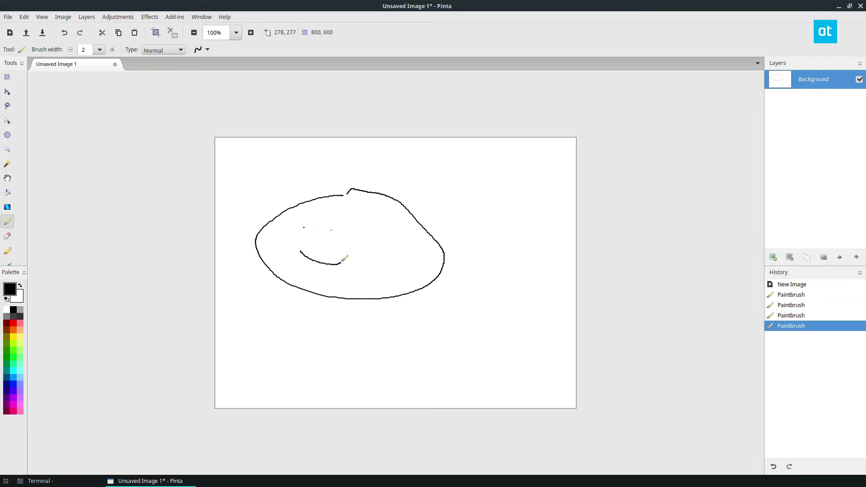
{"action": "left_click_drag", "start_coordinate": [343, 300], "coordinate": [341, 408]}
{"action": "left_click_drag", "start_coordinate": [304, 351], "coordinate": [369, 354]}
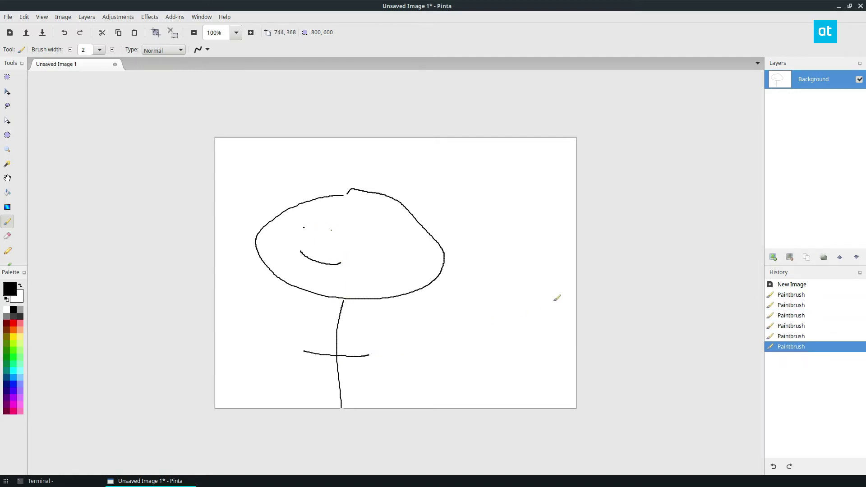